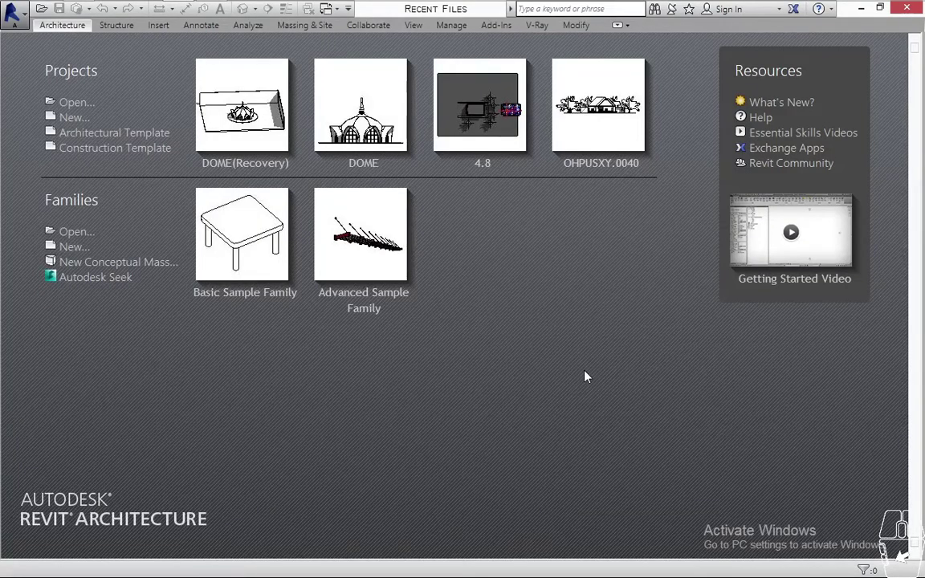
# Step: Start an architectural-template project and draw one 13000.0-long Generic 200mm wall on Level 1
pyautogui.click(142, 132)
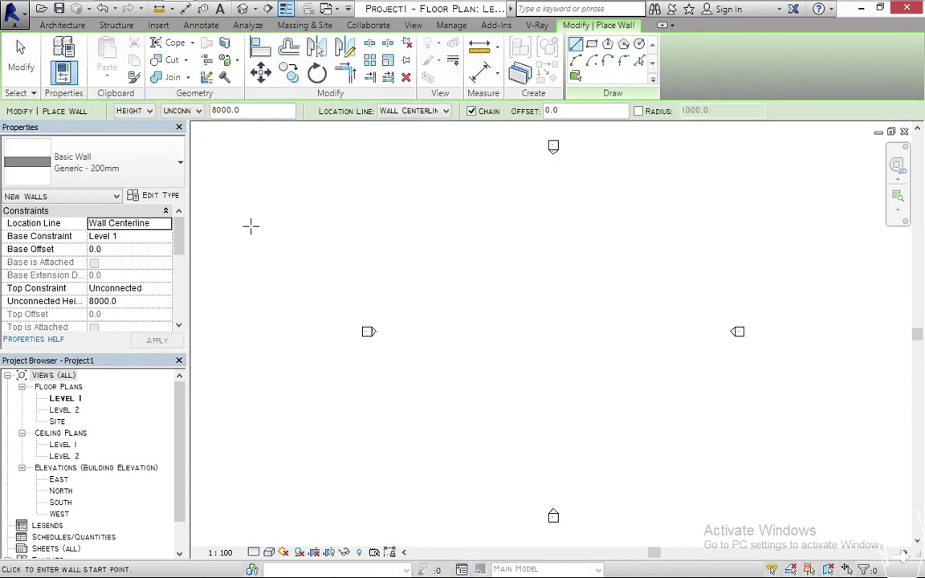
pyautogui.click(476, 327)
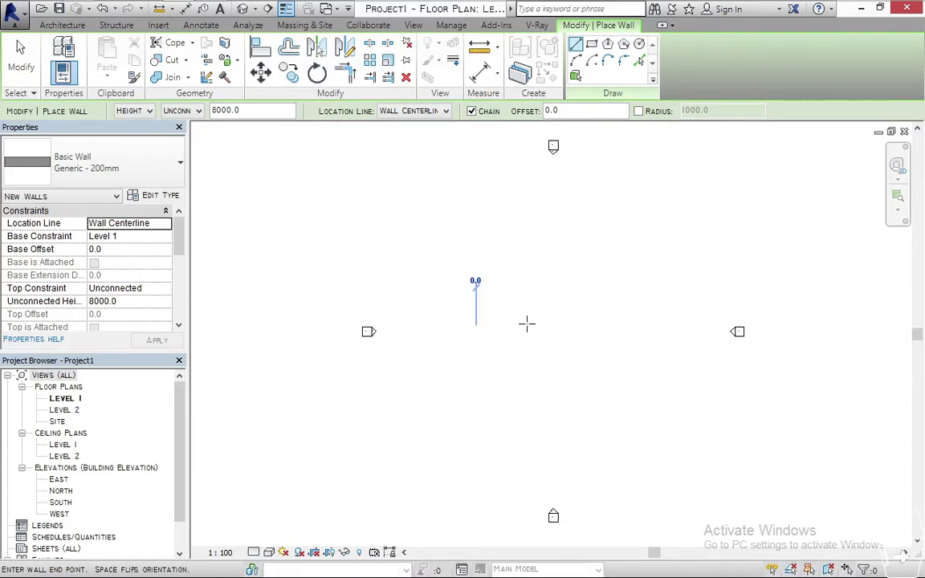
pyautogui.click(572, 325)
pyautogui.press('Escape')
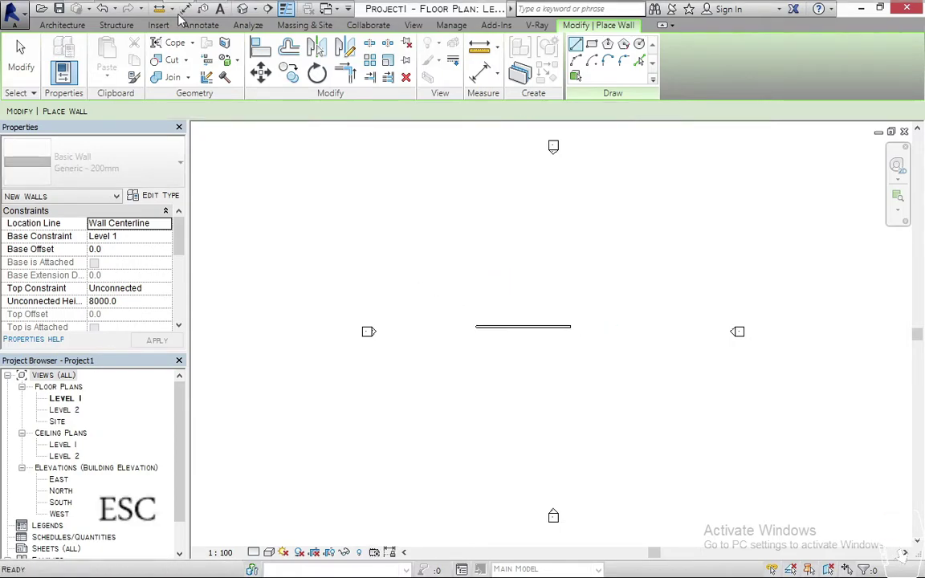
pyautogui.press('Escape')
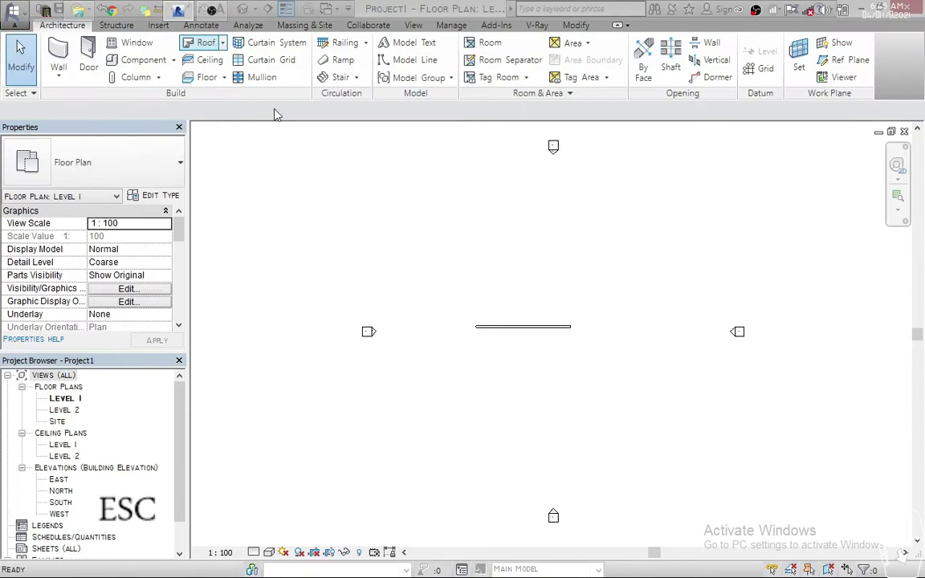
# Step: Show the wall in the default {3D} view, zoomed out, with the V-Ray ribbon tab open
pyautogui.click(243, 9)
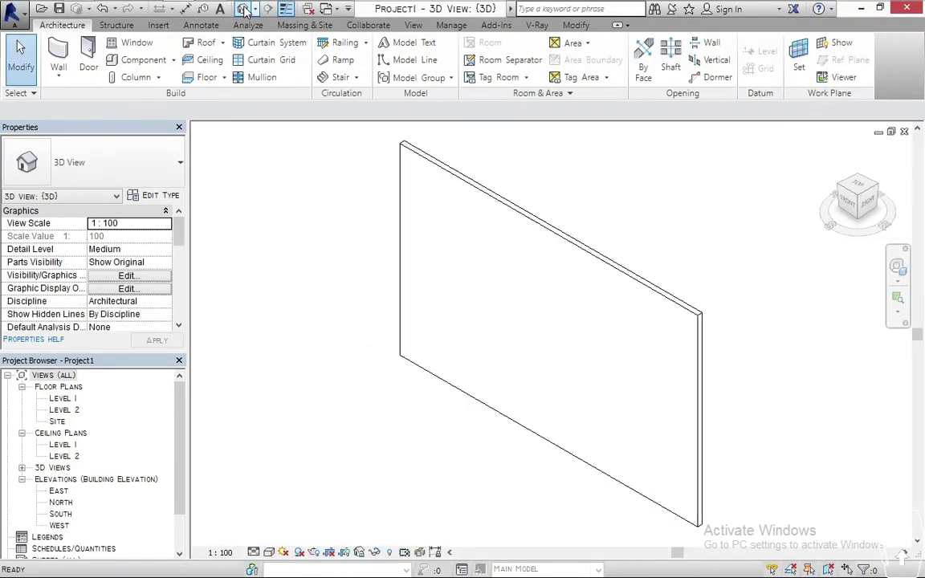
pyautogui.scroll(-2, 602, 287)
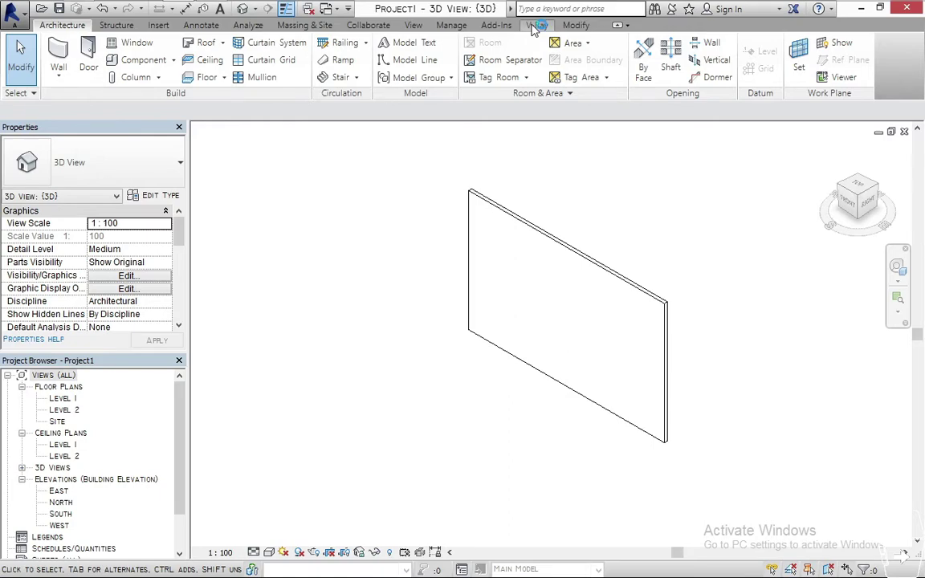
pyautogui.click(533, 29)
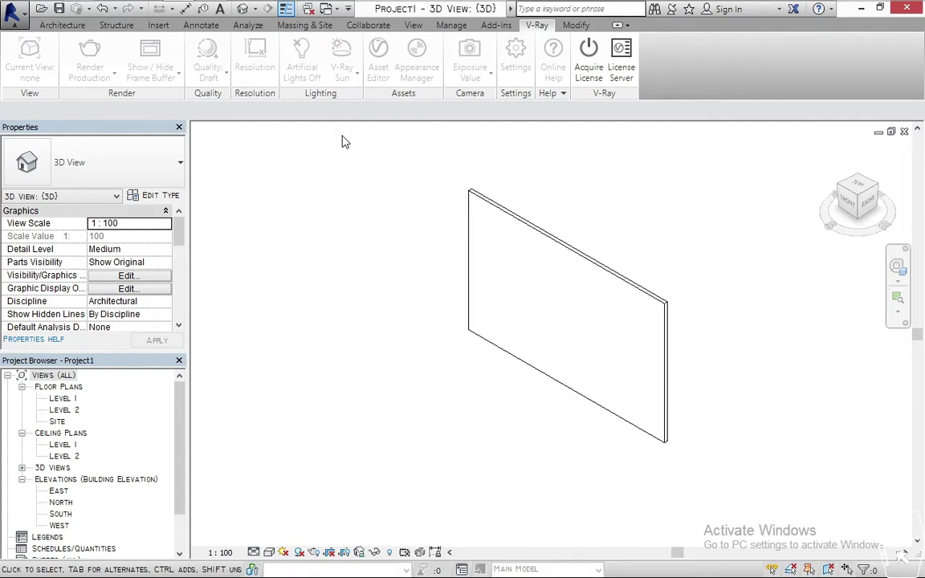
# Step: Acquire a V-Ray licence so rendering targets the {3D} view at 496 x 633
pyautogui.click(591, 69)
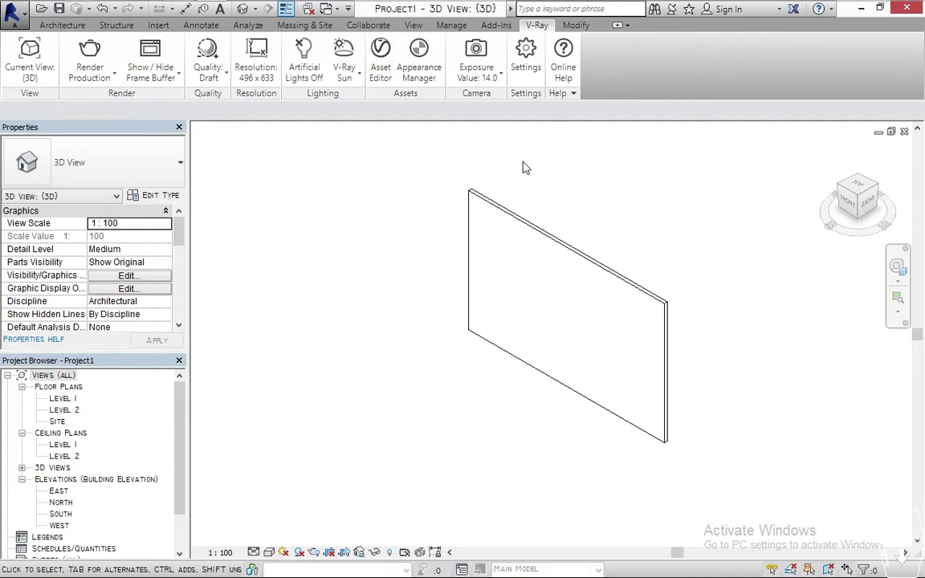
pyautogui.click(50, 56)
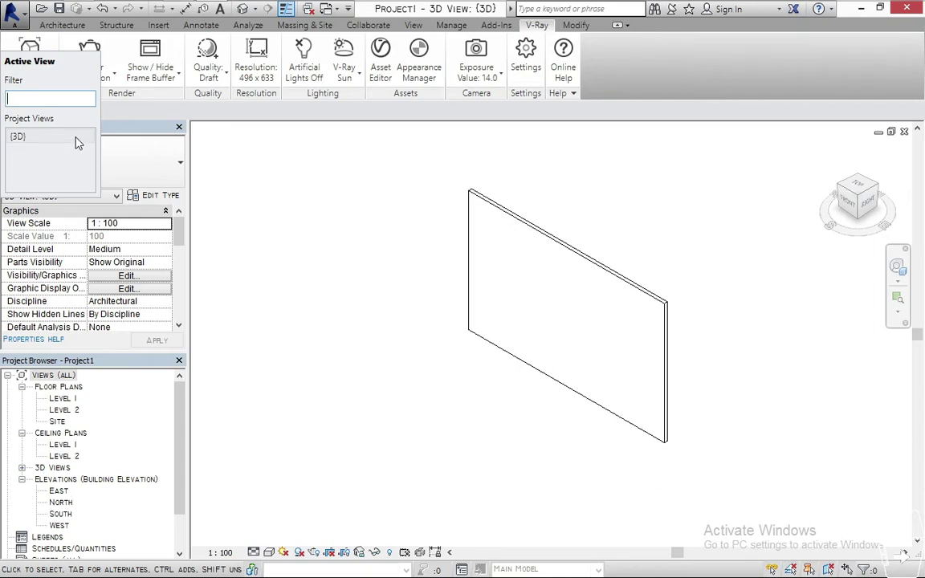
pyautogui.press('Escape')
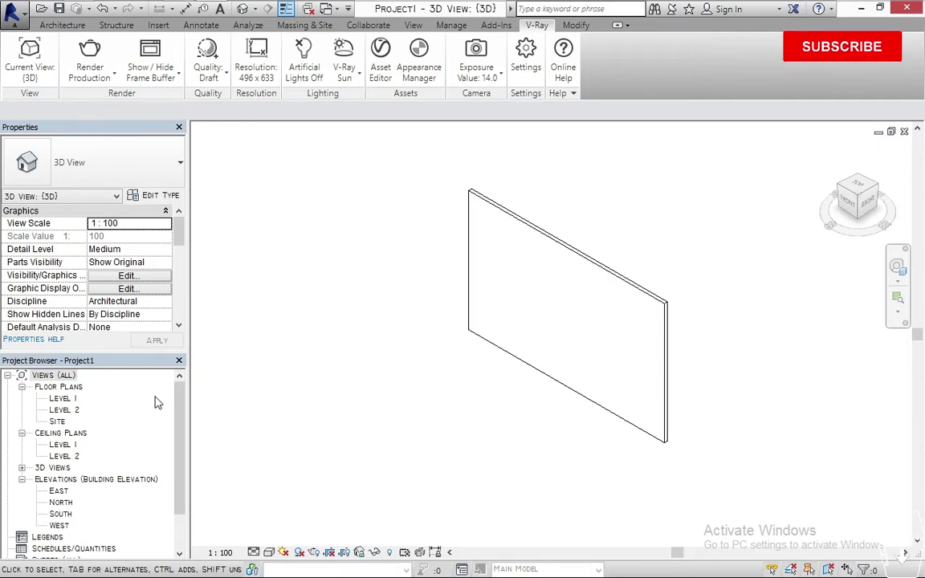
pyautogui.click(107, 78)
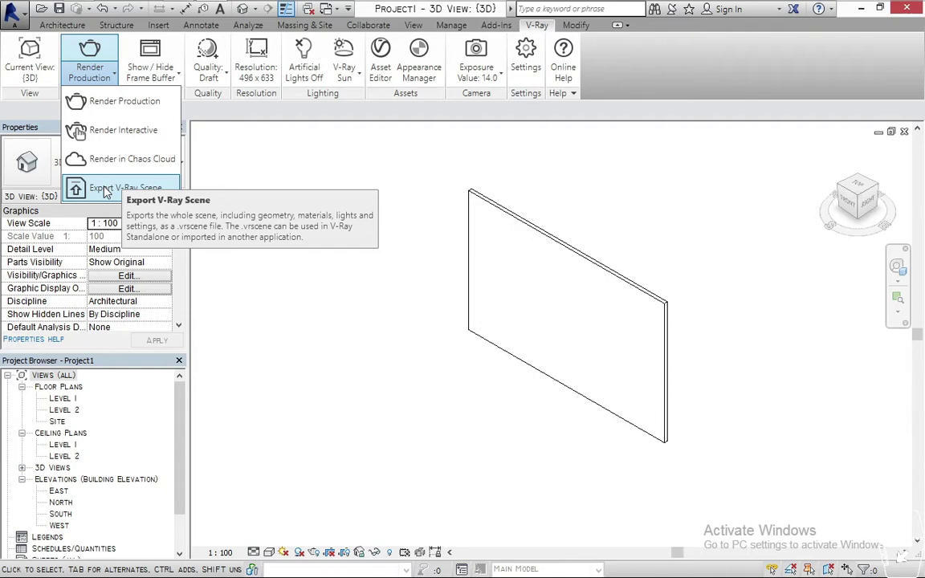
pyautogui.click(140, 79)
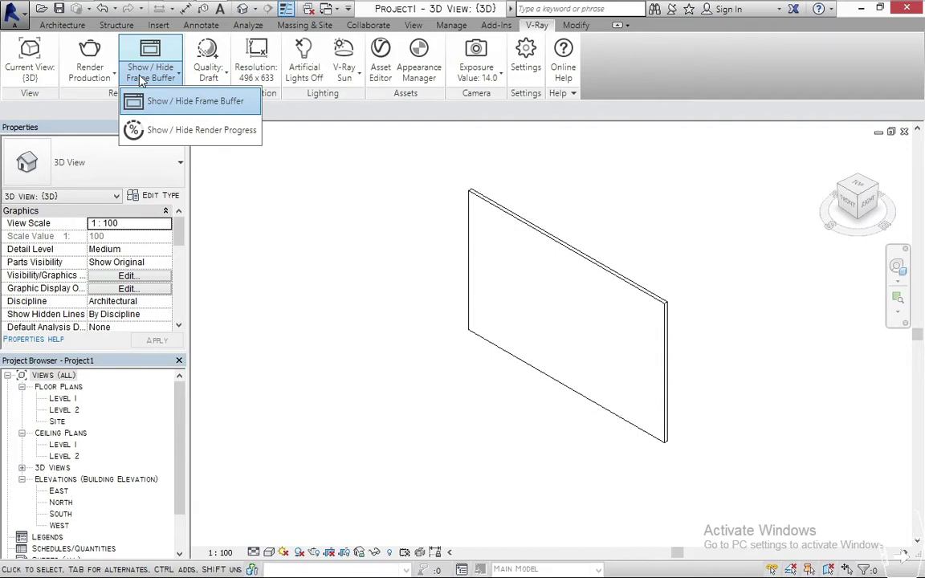
pyautogui.click(209, 74)
pyautogui.click(211, 77)
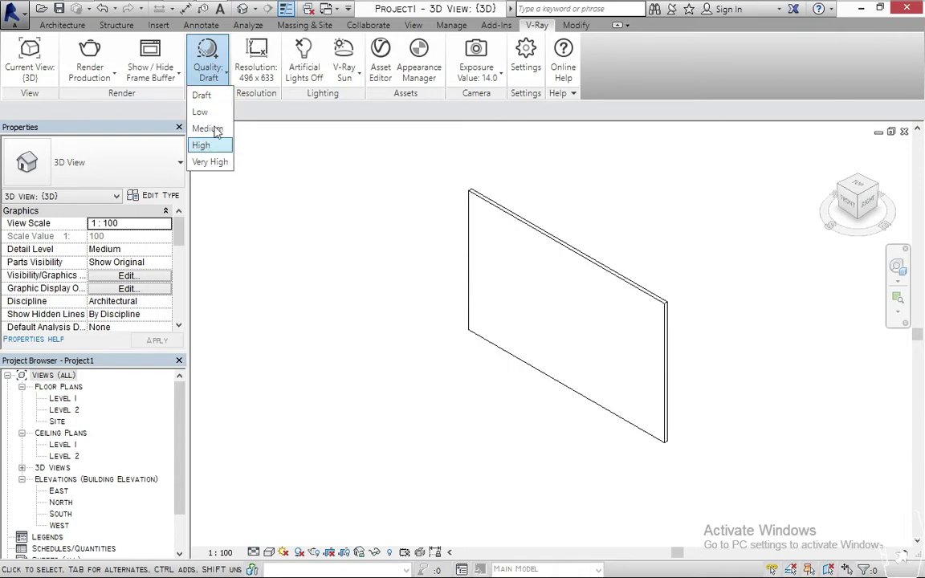
pyautogui.click(254, 76)
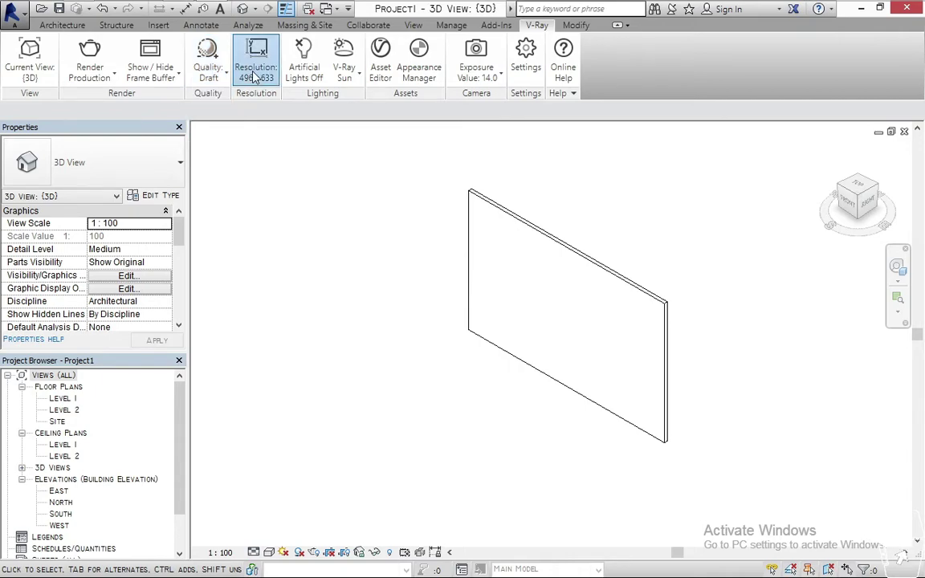
pyautogui.click(254, 77)
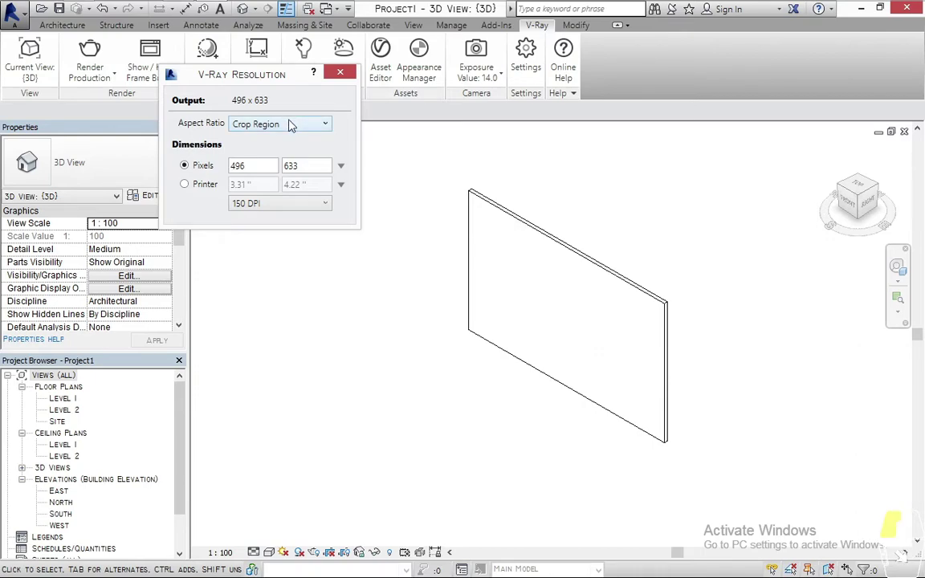
pyautogui.click(290, 124)
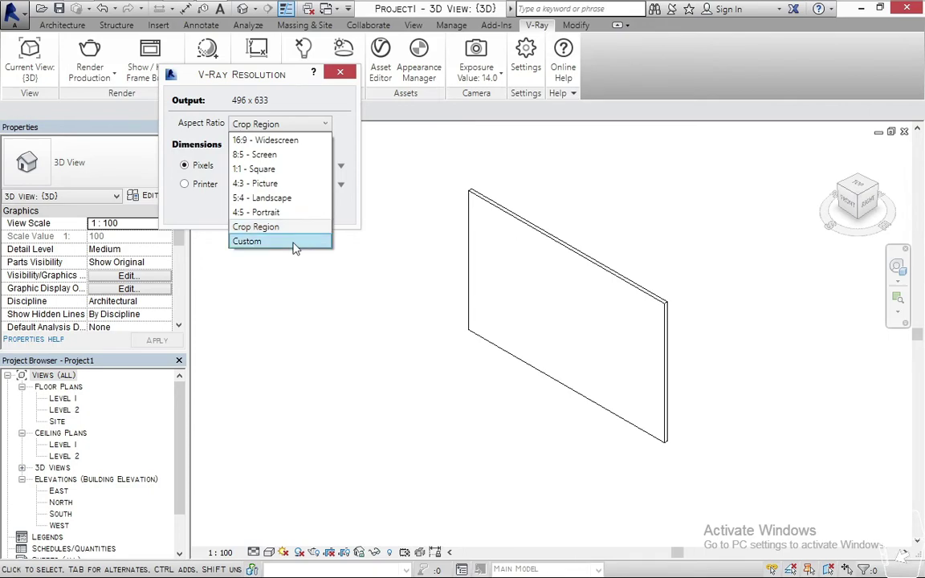
pyautogui.click(207, 215)
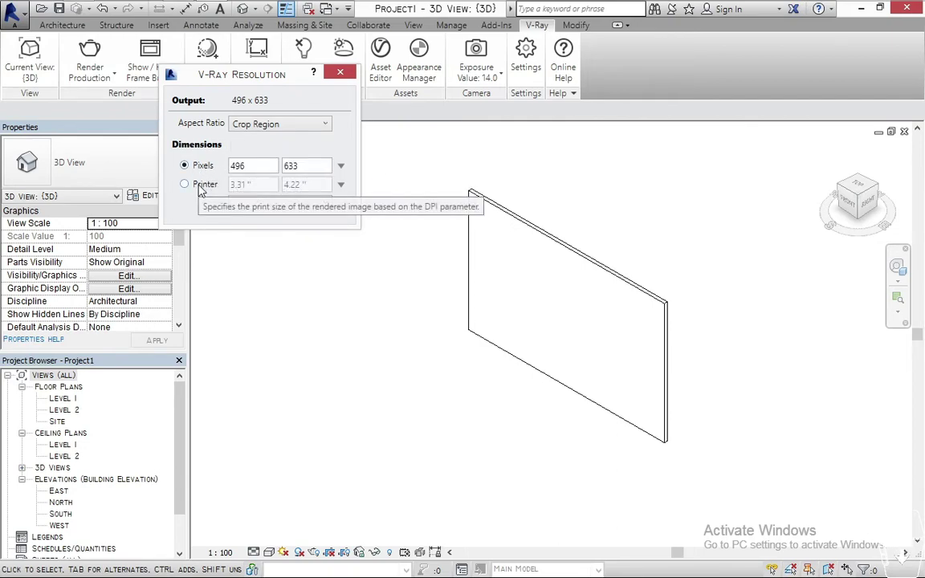
pyautogui.click(340, 72)
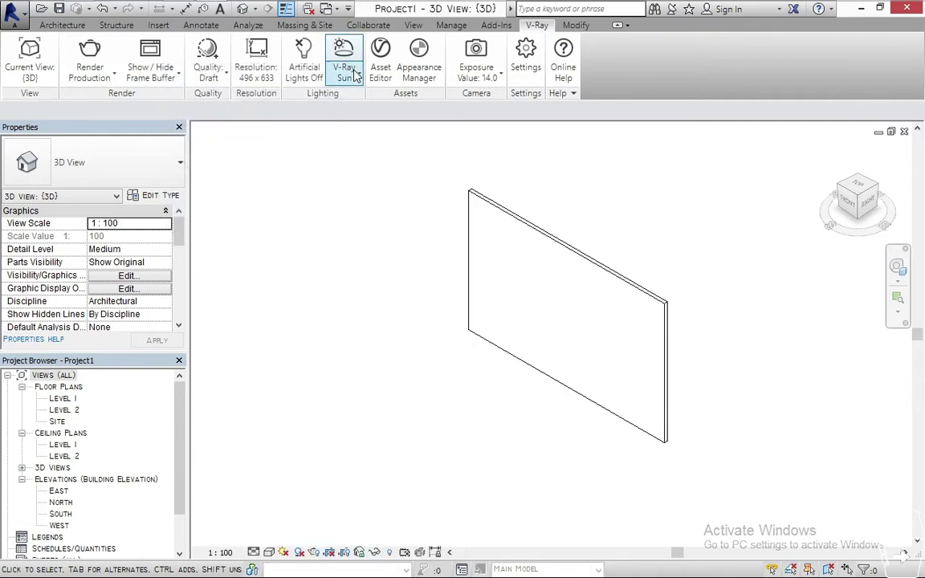
# Step: Turn on artificial lights and list the V-Ray Sun, Dome Light and No Light options
pyautogui.click(303, 75)
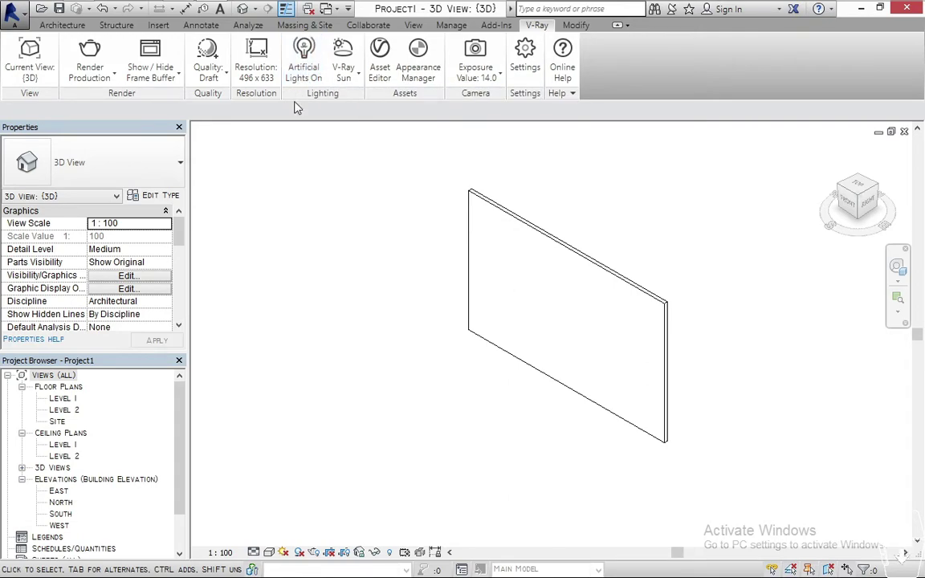
pyautogui.click(336, 74)
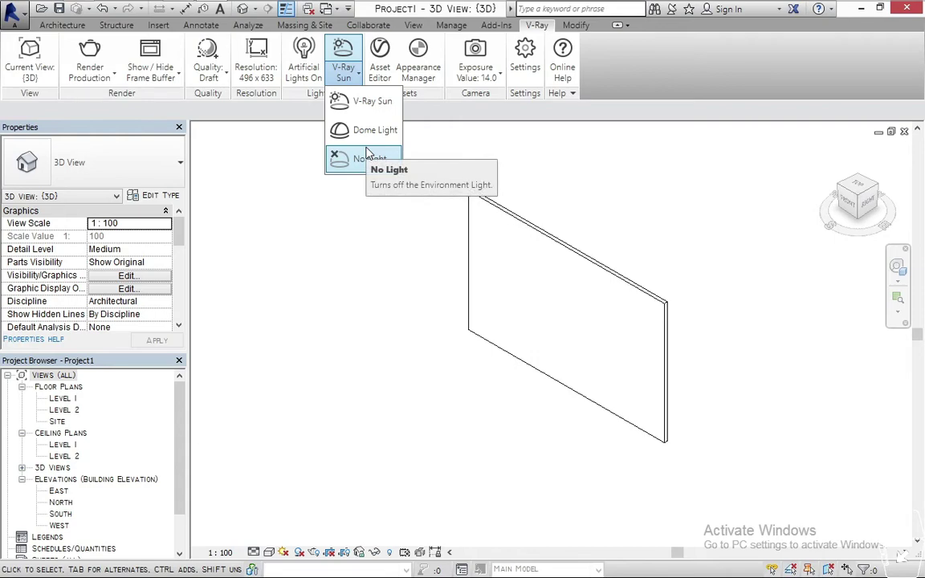
# Step: Bring up the V-Ray Asset Editor, whose scene asset list is still empty
pyautogui.click(381, 69)
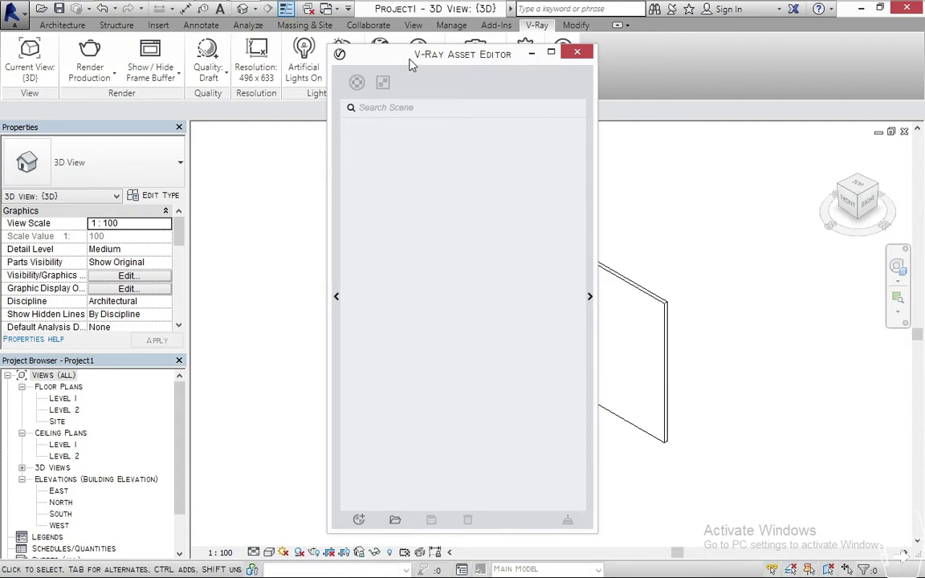
# Step: Close the V-Ray Asset Editor so the {3D} wall view is unobstructed
pyautogui.click(577, 53)
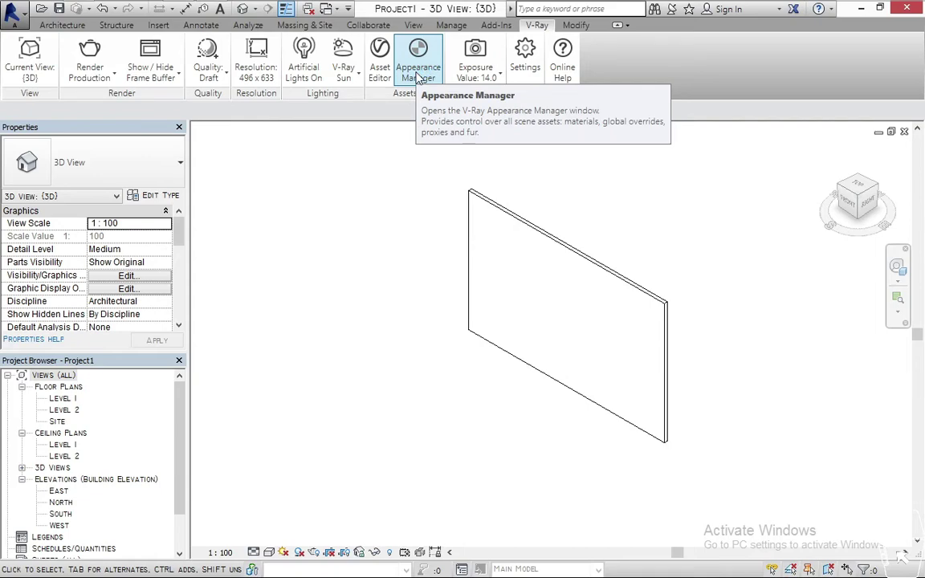
pyautogui.click(419, 74)
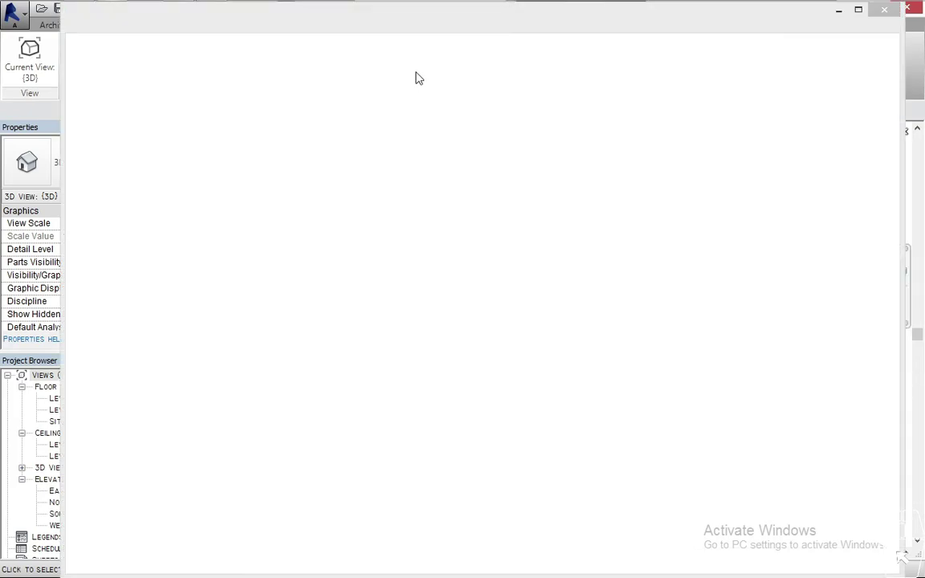
pyautogui.click(883, 10)
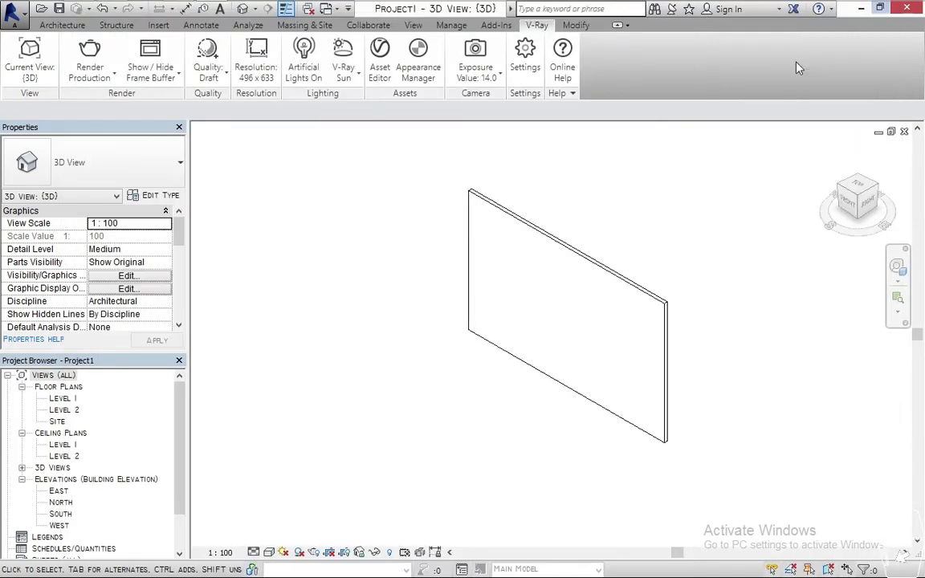
pyautogui.click(411, 72)
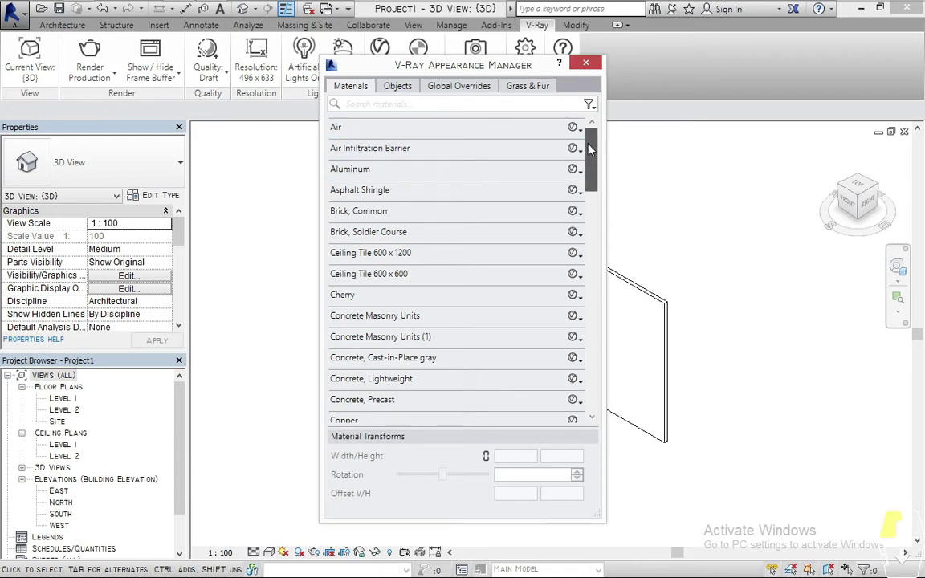
pyautogui.scroll(-5, 590, 161)
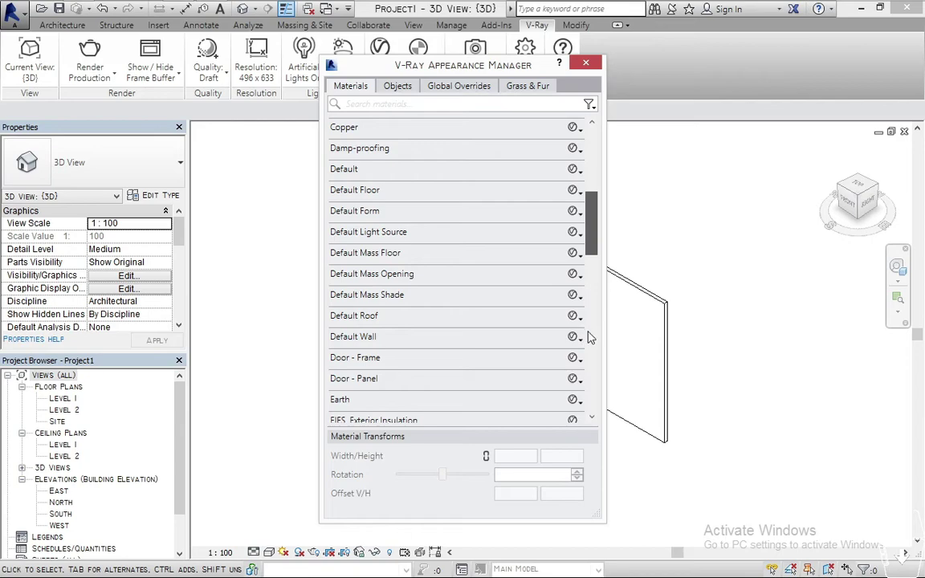
pyautogui.scroll(-5, 590, 335)
pyautogui.scroll(-5, 534, 349)
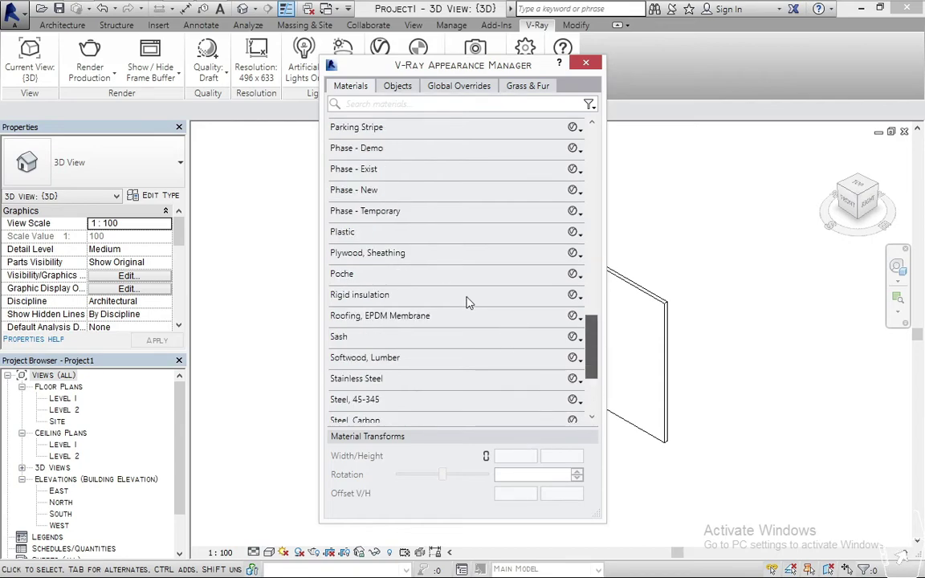
pyautogui.scroll(-3, 491, 269)
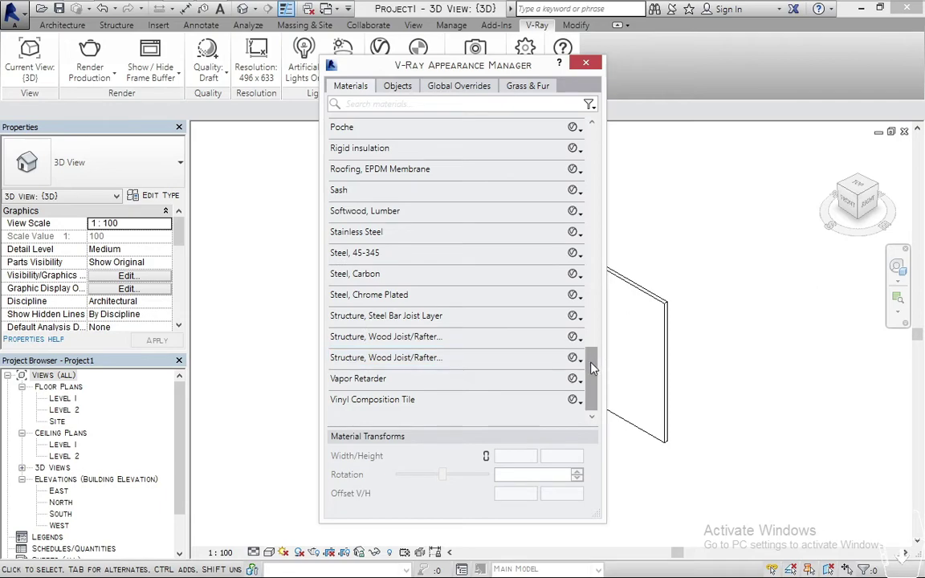
pyautogui.scroll(10, 590, 353)
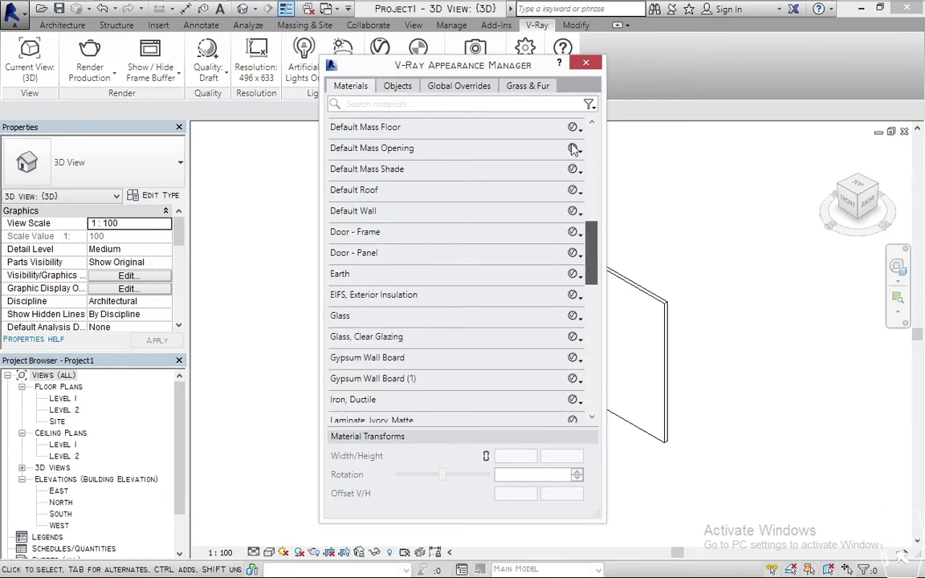
pyautogui.scroll(8, 573, 149)
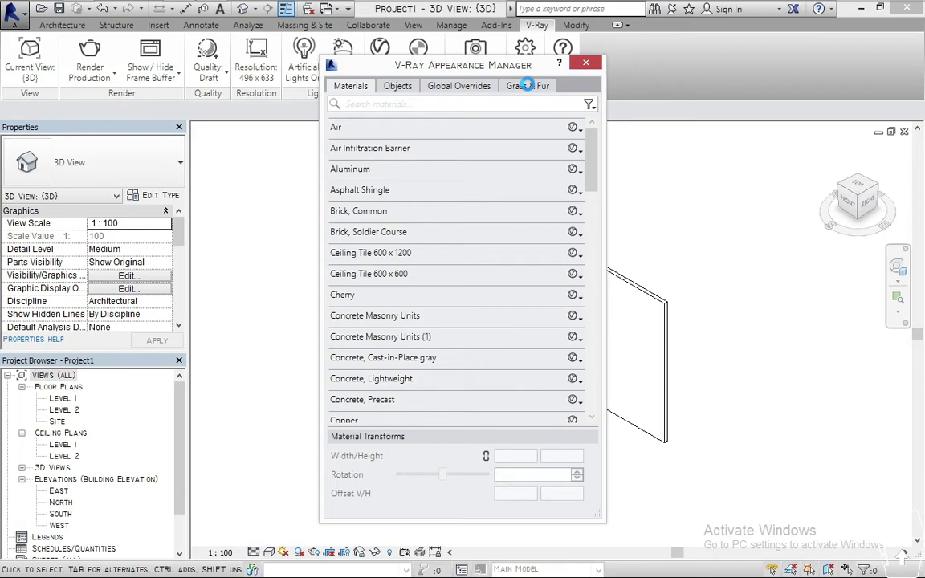
pyautogui.click(527, 85)
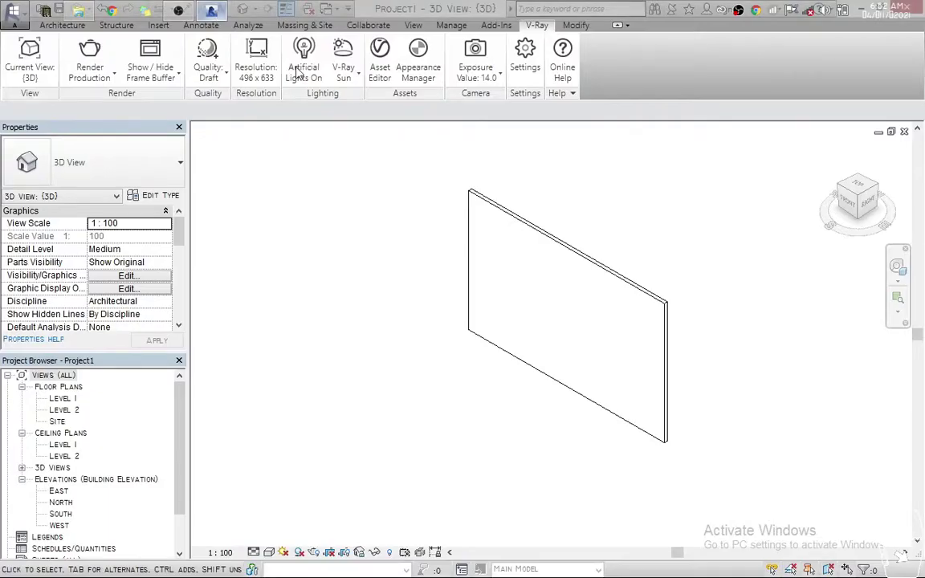
pyautogui.click(500, 78)
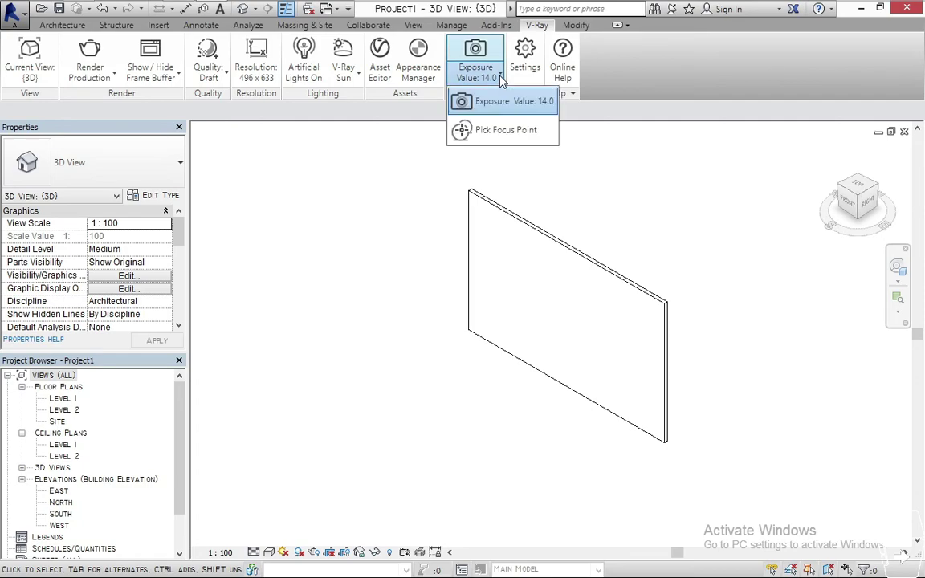
pyautogui.click(496, 107)
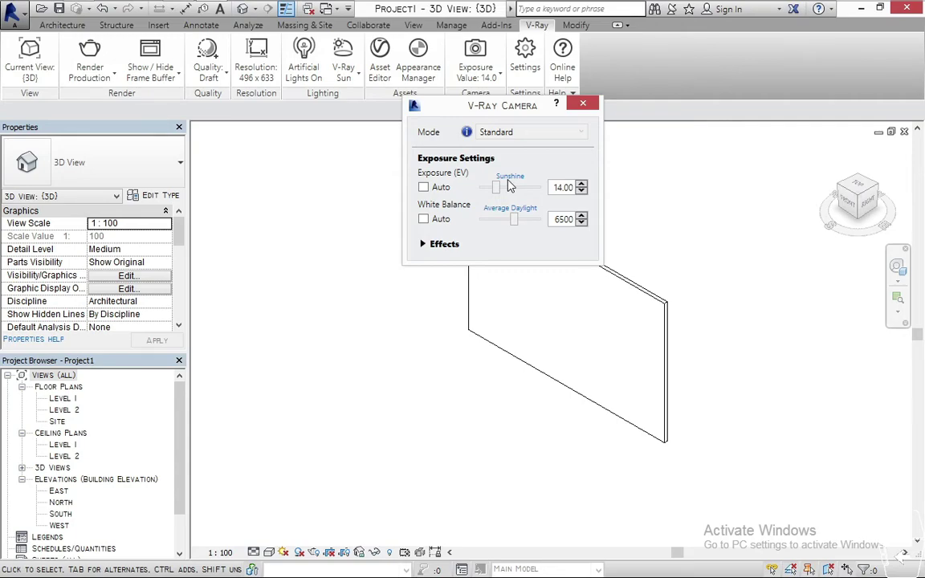
pyautogui.click(583, 104)
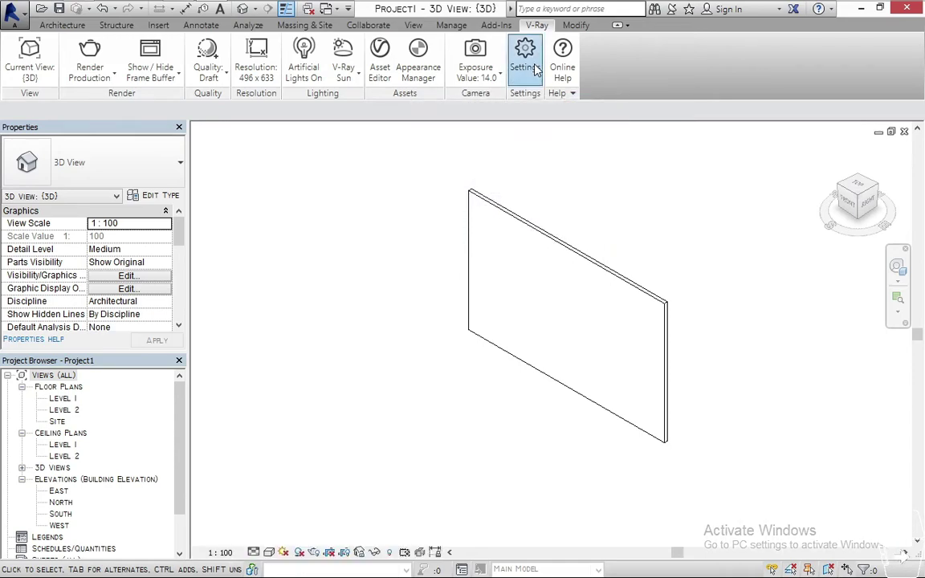
# Step: Switch the V-Ray render engine to GPU, review the Channels and Environment settings, then close
pyautogui.click(534, 67)
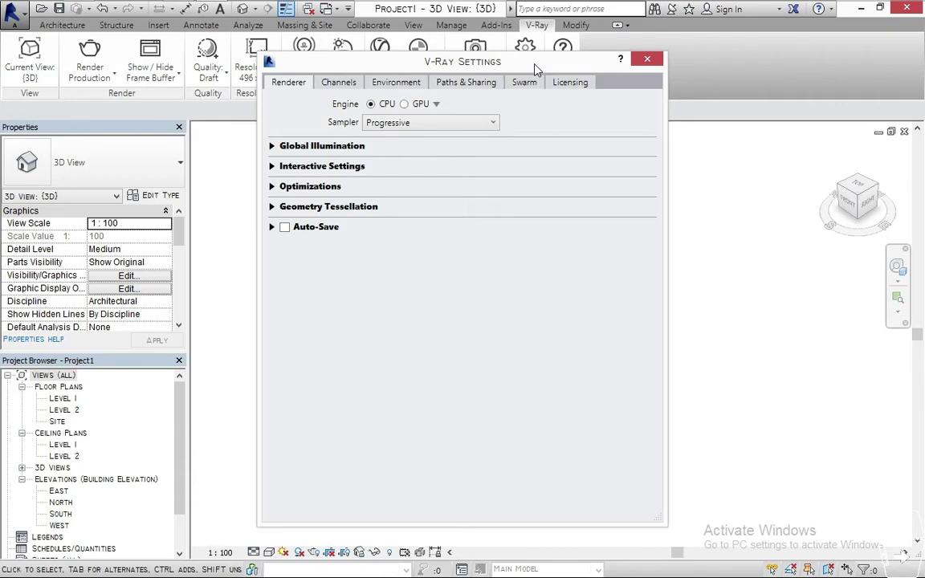
pyautogui.click(405, 106)
pyautogui.click(338, 82)
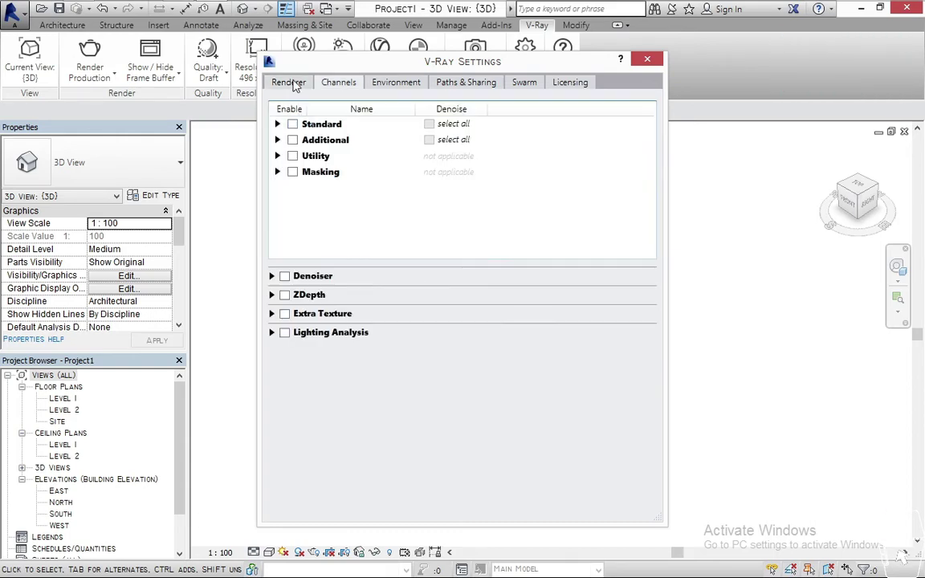
pyautogui.click(381, 87)
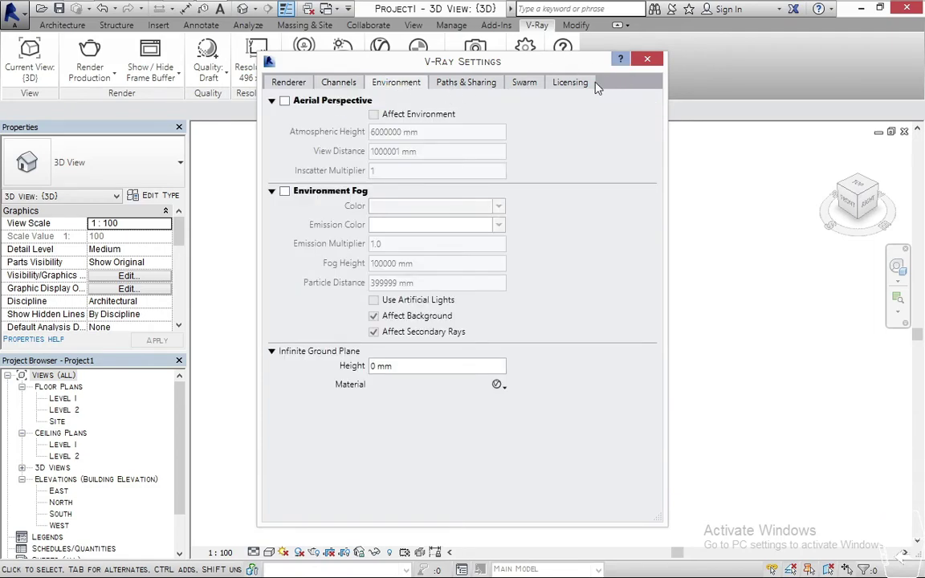
pyautogui.click(646, 61)
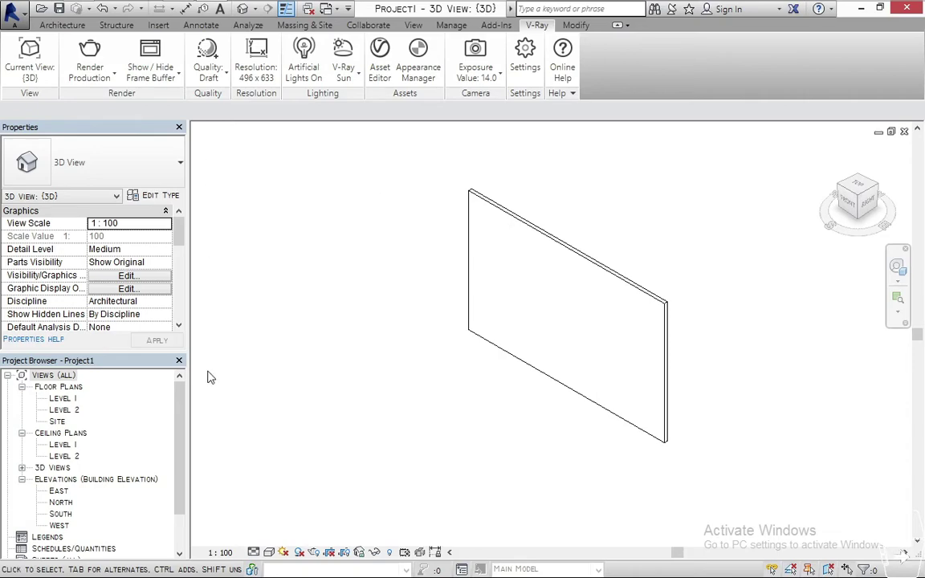
# Step: Place a camera on the Level 1 plan, eye below the wall and target beyond it
pyautogui.click(67, 399)
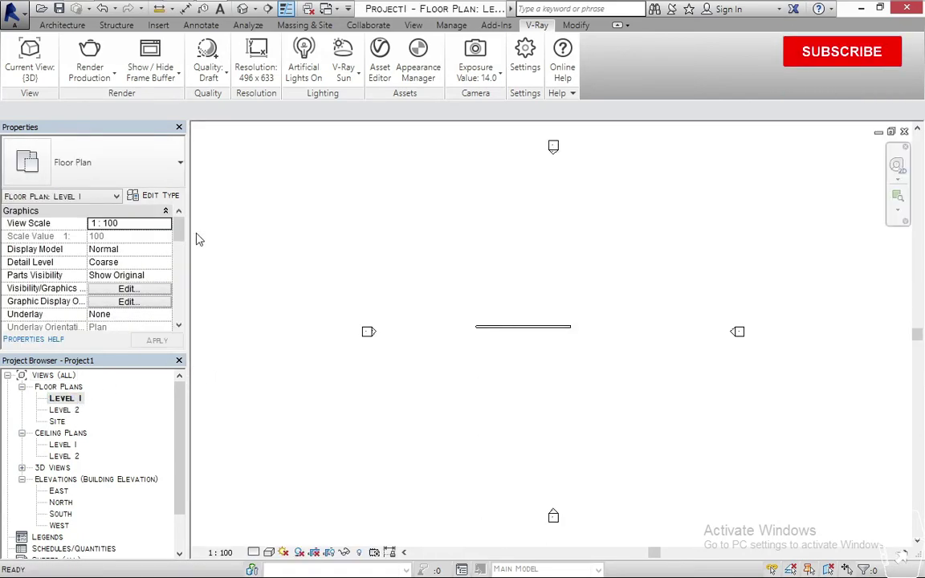
pyautogui.click(253, 9)
pyautogui.click(282, 27)
pyautogui.click(429, 495)
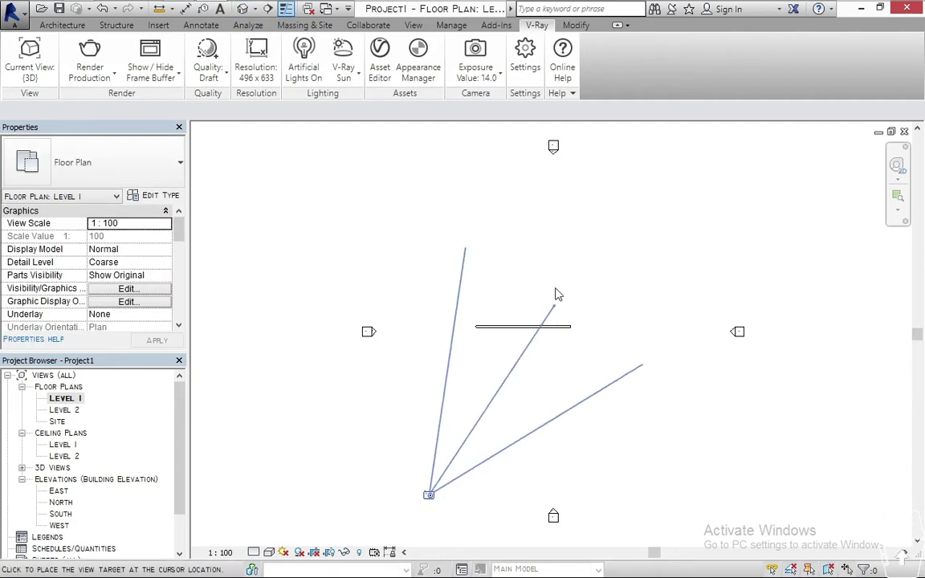
pyautogui.click(557, 272)
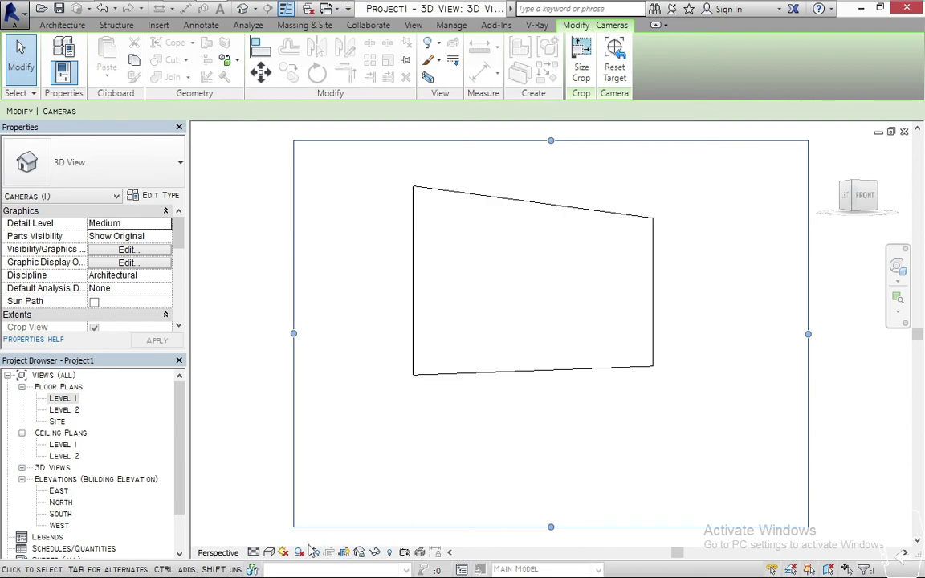
# Step: Turn on shadows and the Shaded visual style in the new camera view
pyautogui.click(299, 552)
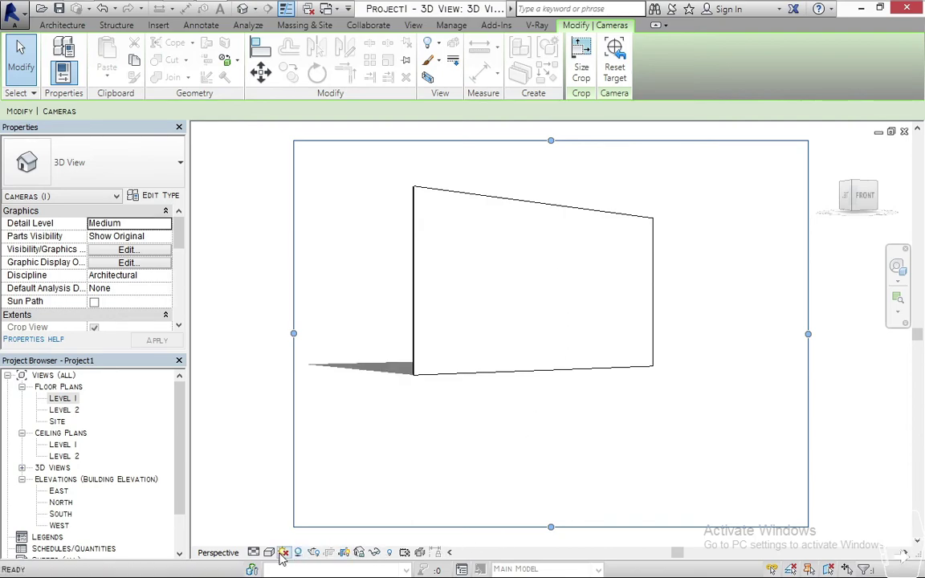
pyautogui.click(270, 552)
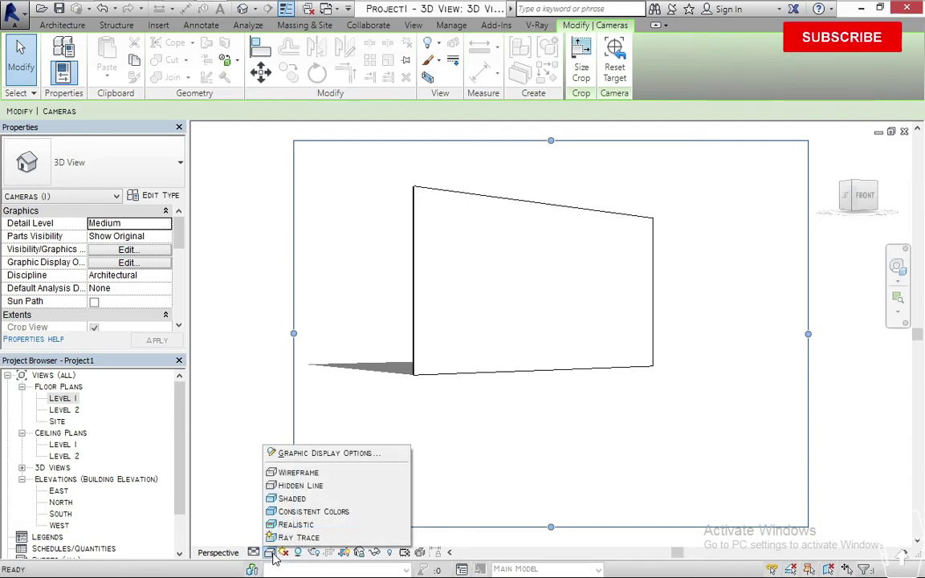
pyautogui.click(293, 499)
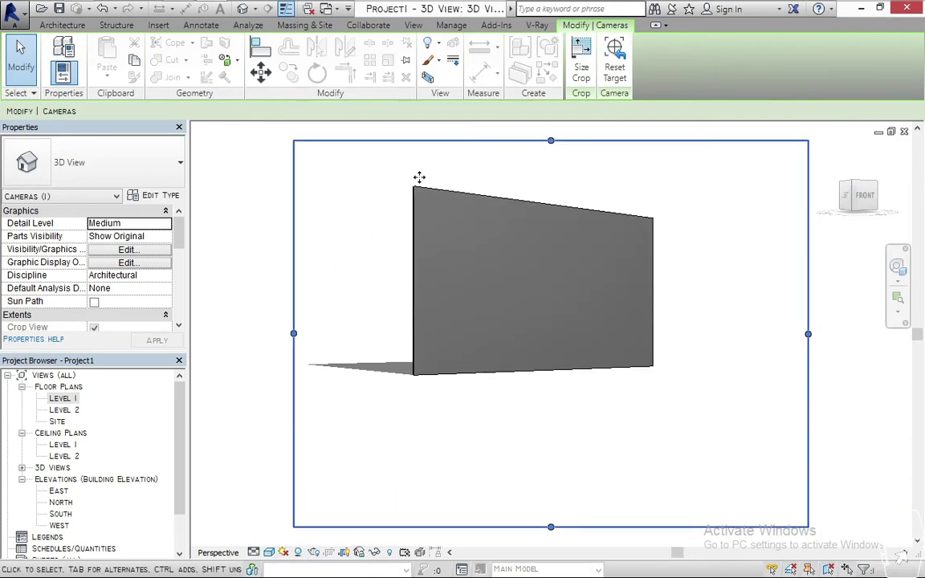
pyautogui.click(232, 426)
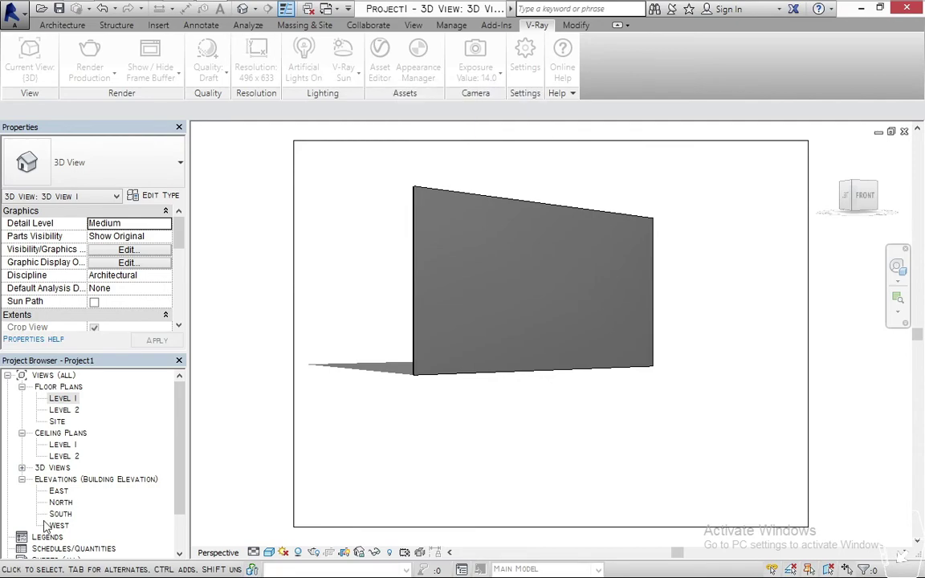
# Step: Expand 3D Views in the Project Browser to show 3D View 1, then reopen {3D}
pyautogui.click(22, 468)
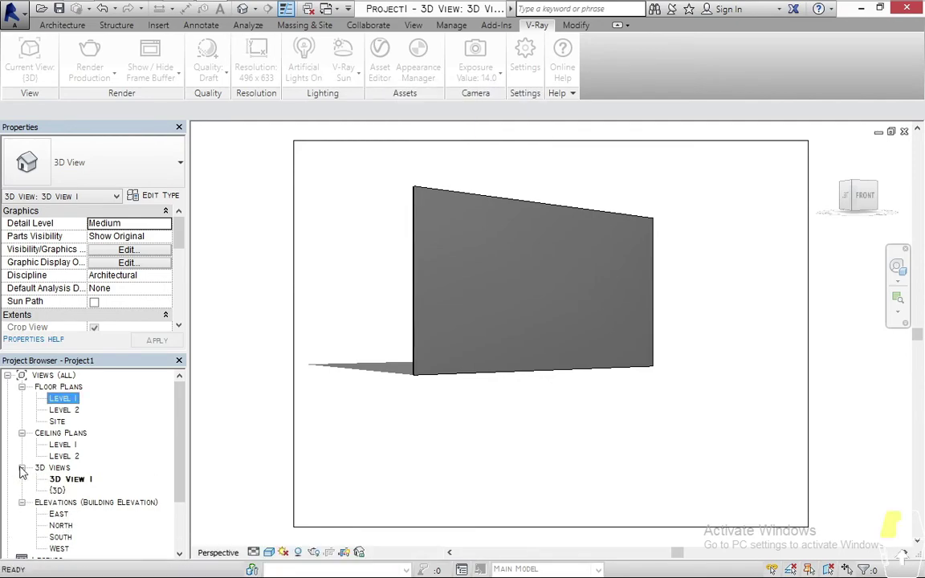
pyautogui.click(65, 479)
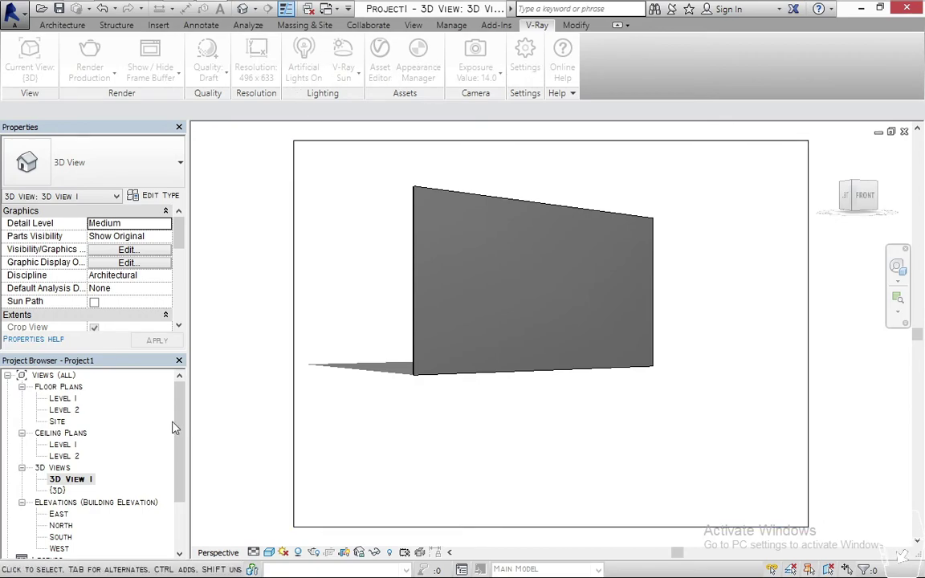
pyautogui.click(57, 490)
pyautogui.doubleClick(57, 490)
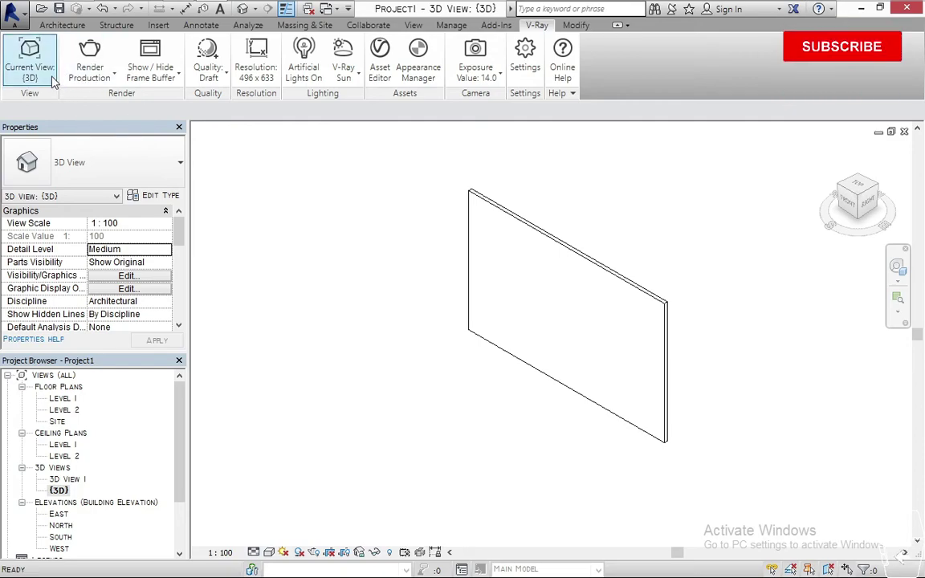
# Step: Set V-Ray's current view to 3D View 1 and start an interactive render at 844 x 633
pyautogui.click(46, 74)
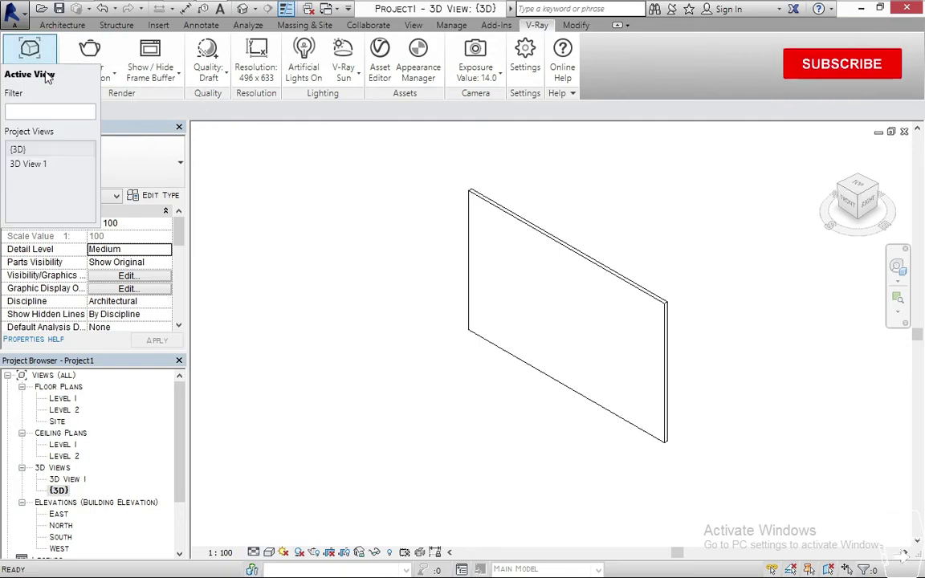
pyautogui.click(76, 165)
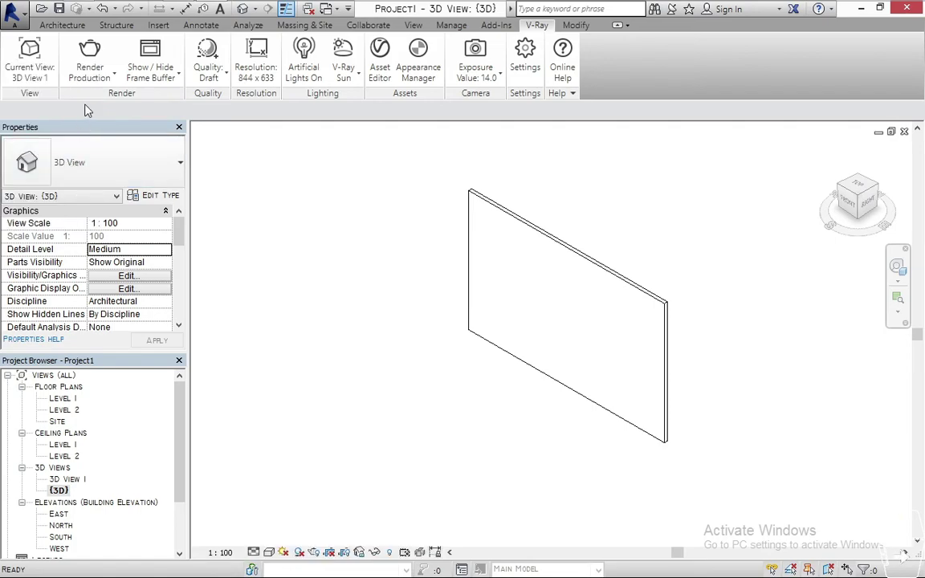
pyautogui.click(98, 85)
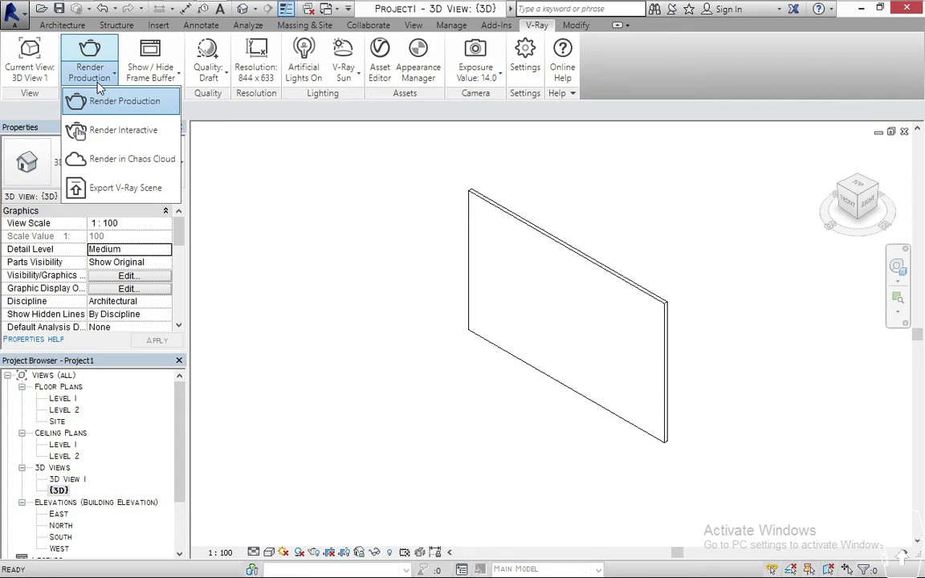
pyautogui.click(101, 131)
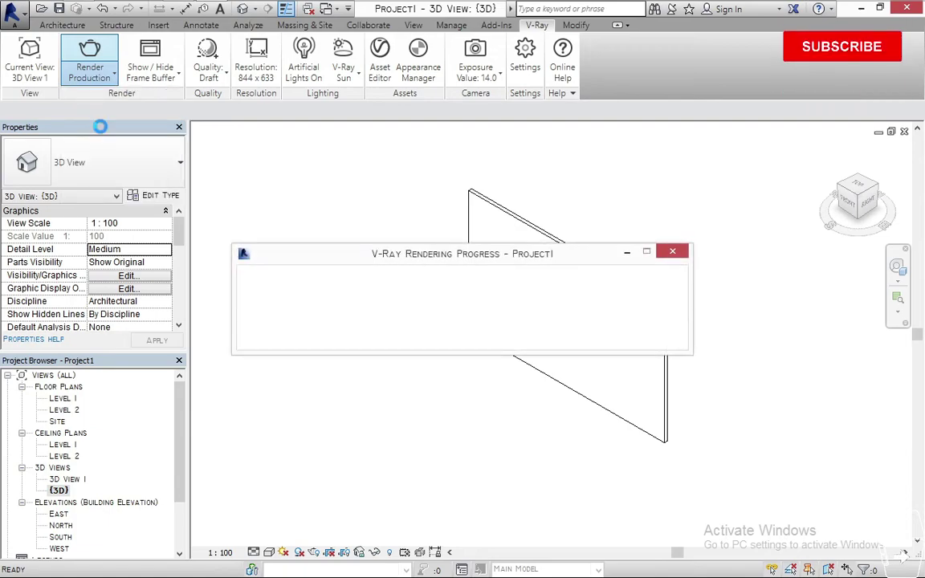